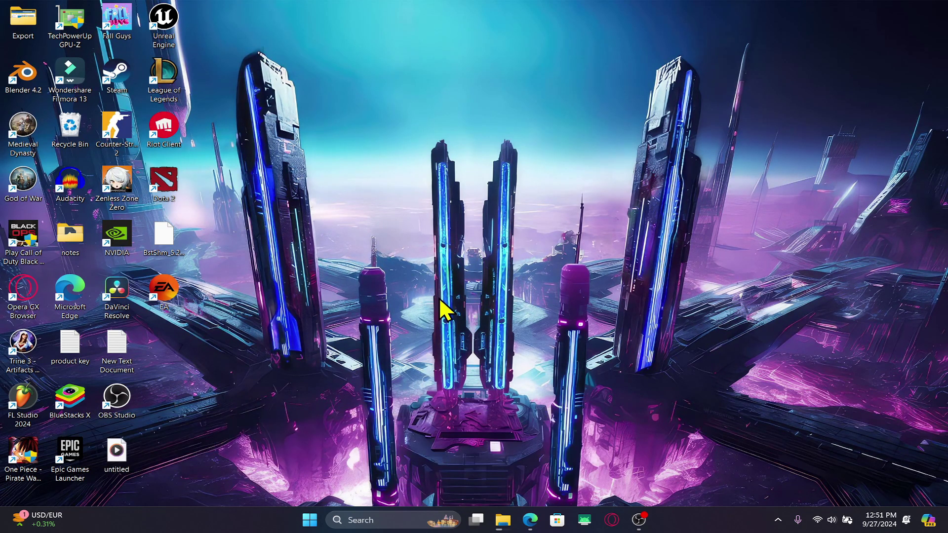
Step: Launch Microsoft Edge and load warframe.com
double_click(70, 293)
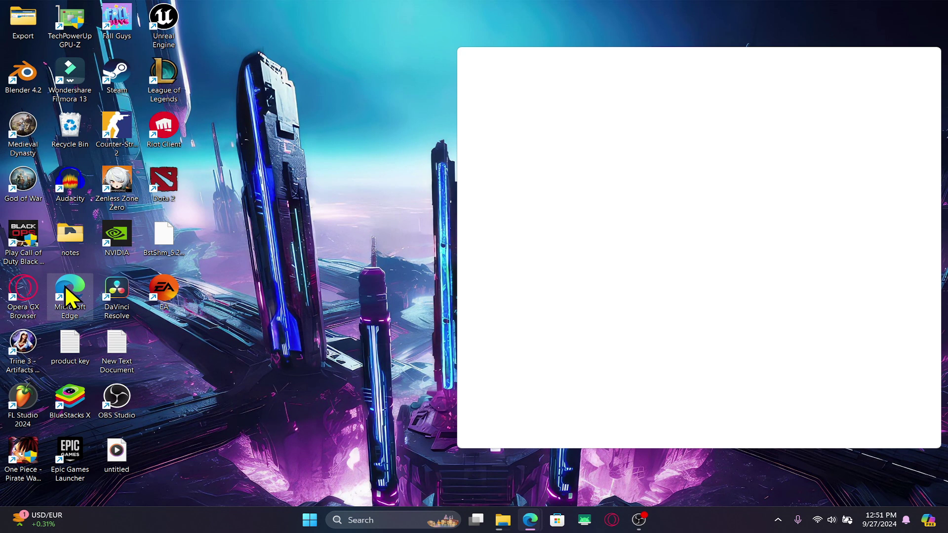
text(war)
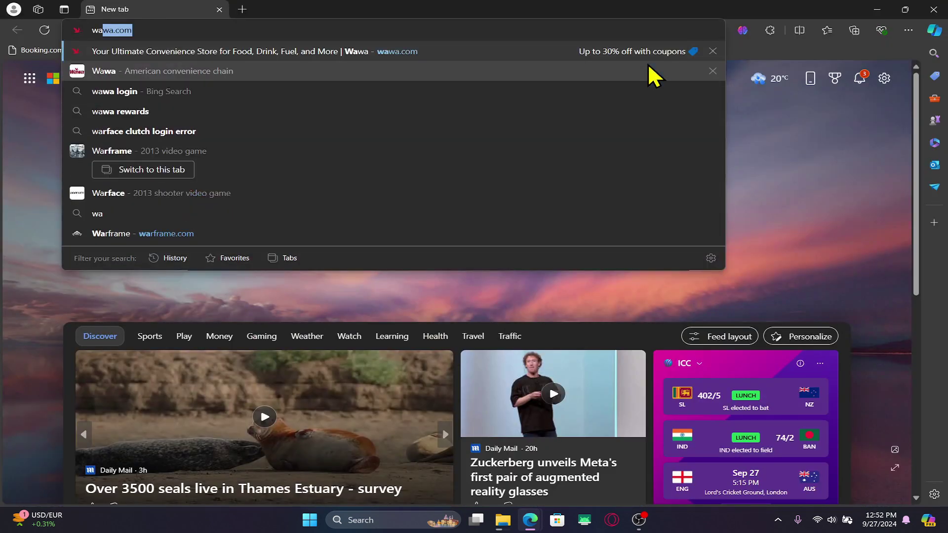
text(frame.com)
key(Return)
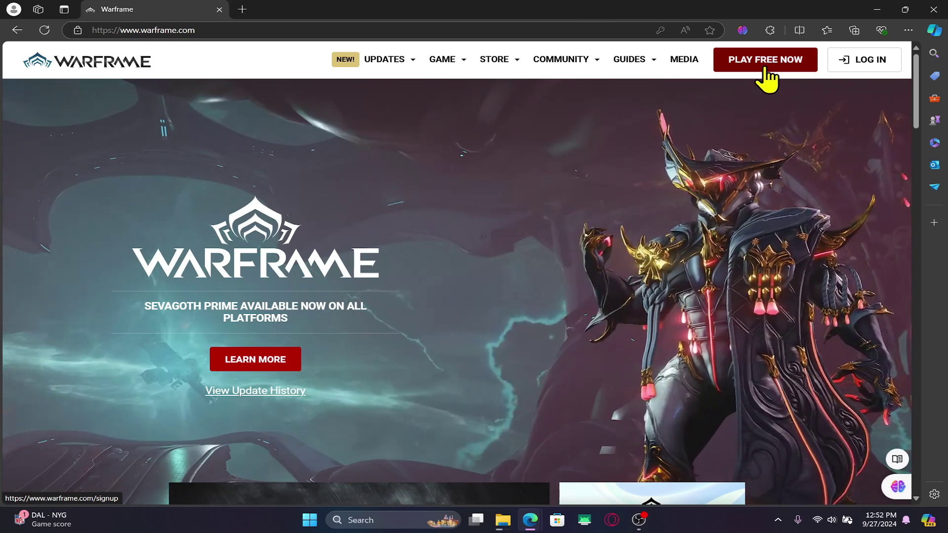
Step: Sign up for a free PC account with email, alias and password, and submit
click(747, 70)
click(316, 236)
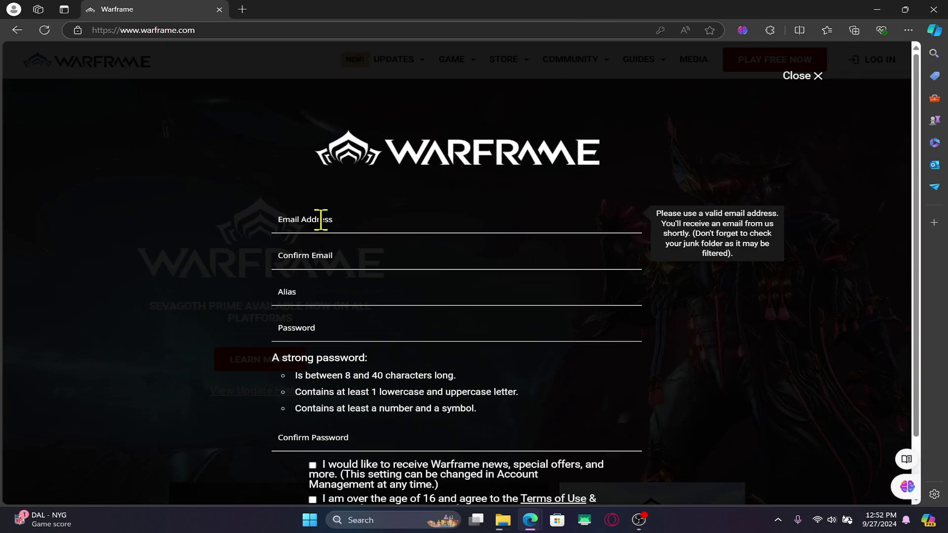
click(347, 261)
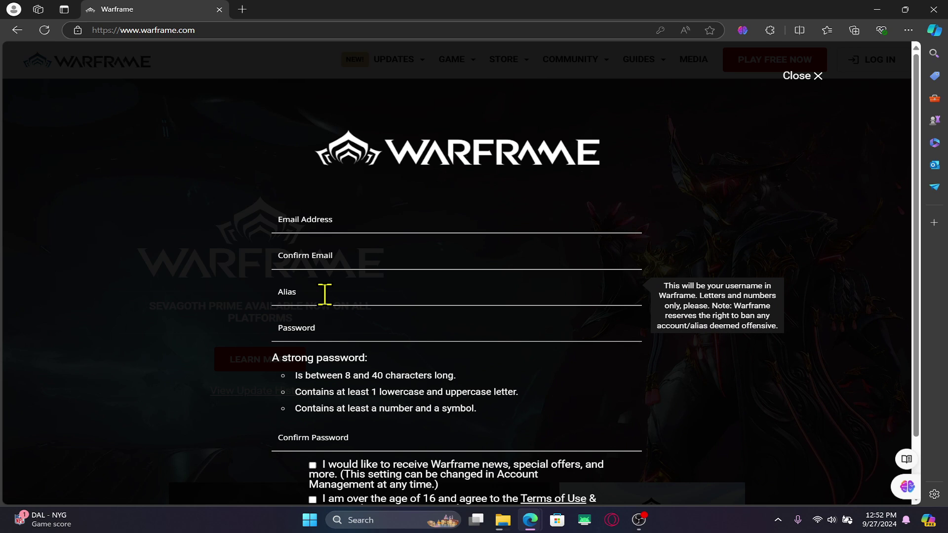
click(329, 330)
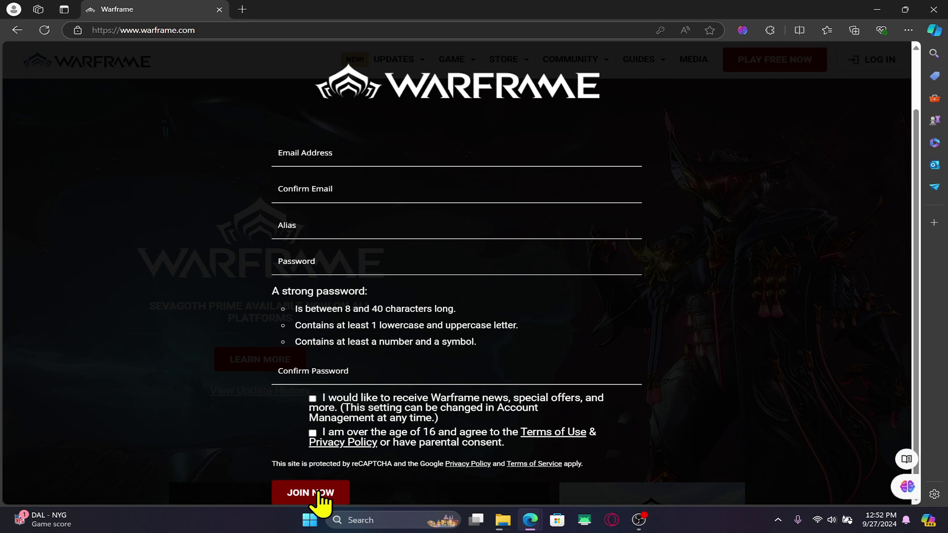
click(17, 30)
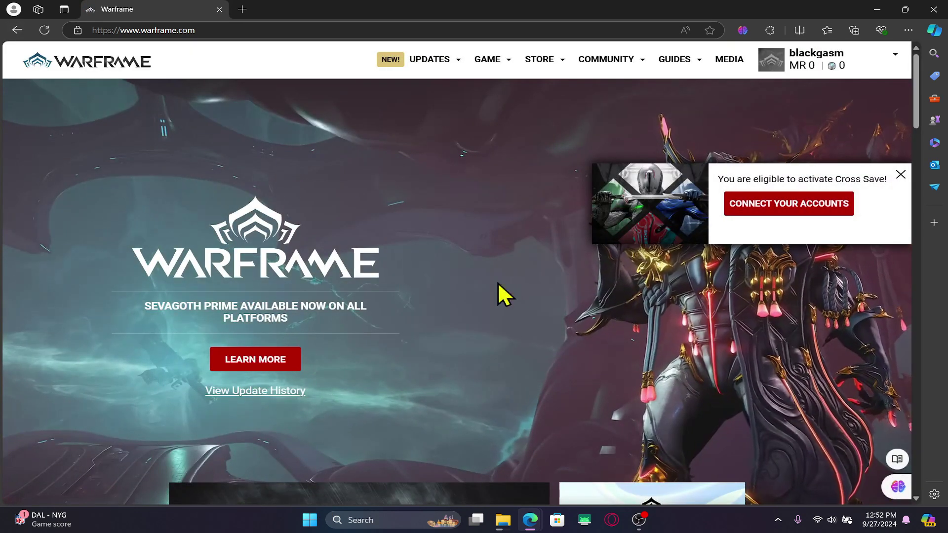
Step: Close the Cross Save notice and open the account dropdown menu
click(861, 208)
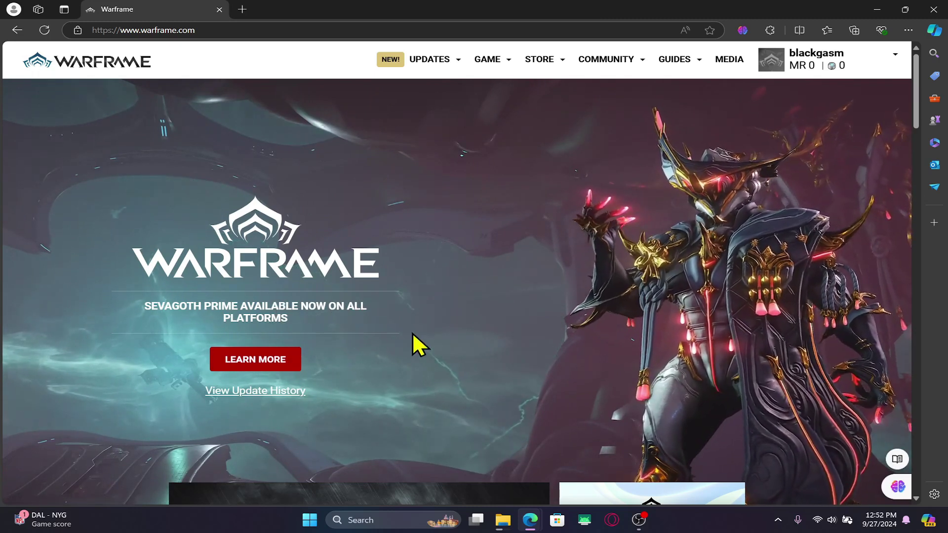
click(894, 57)
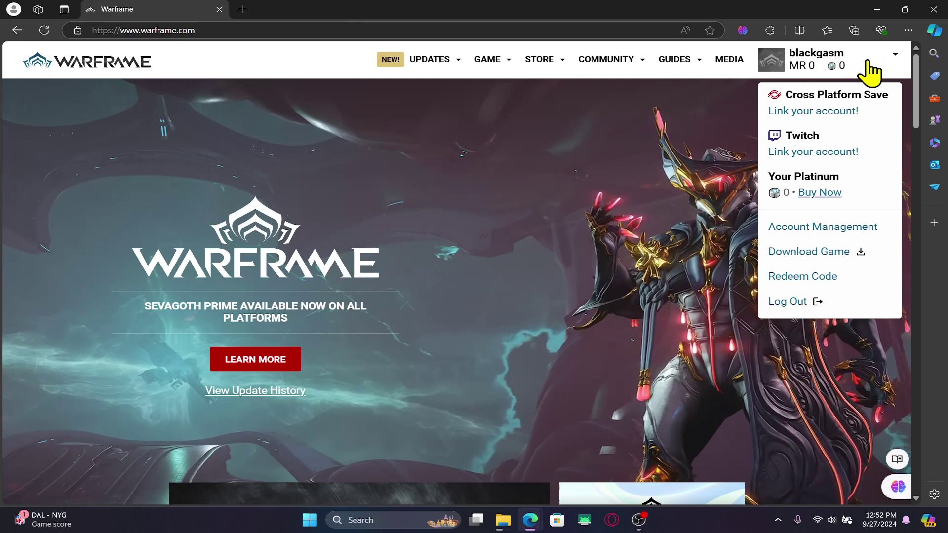
Step: Go to Download Game and start downloading the Warframe.msi installer
click(790, 254)
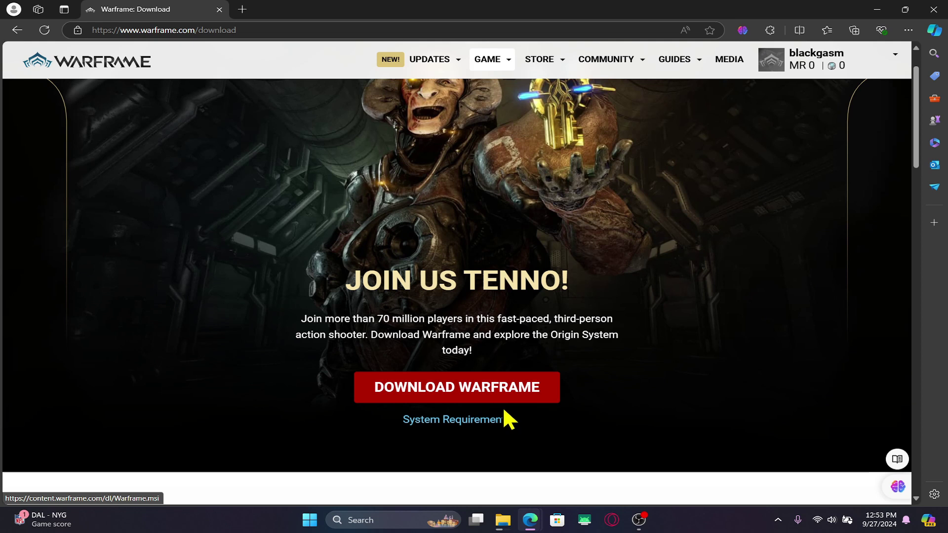
click(468, 393)
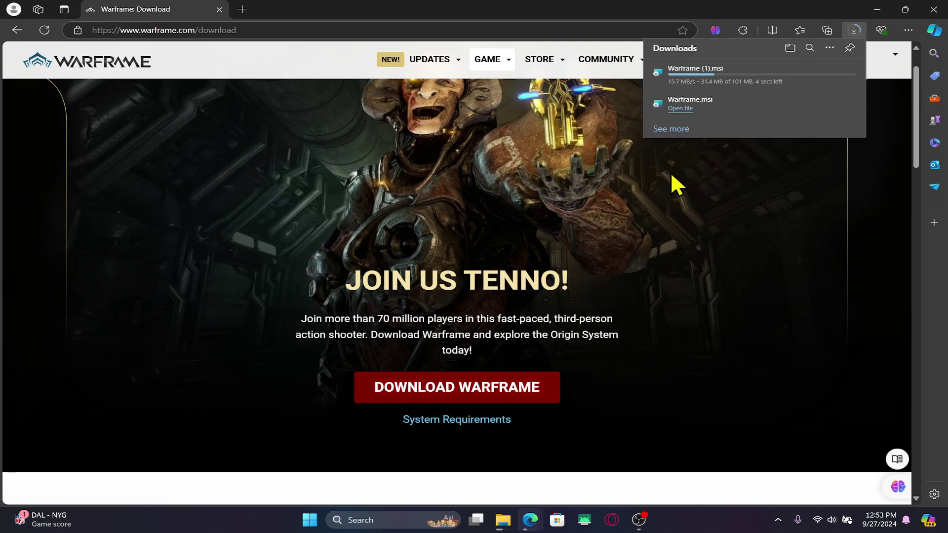